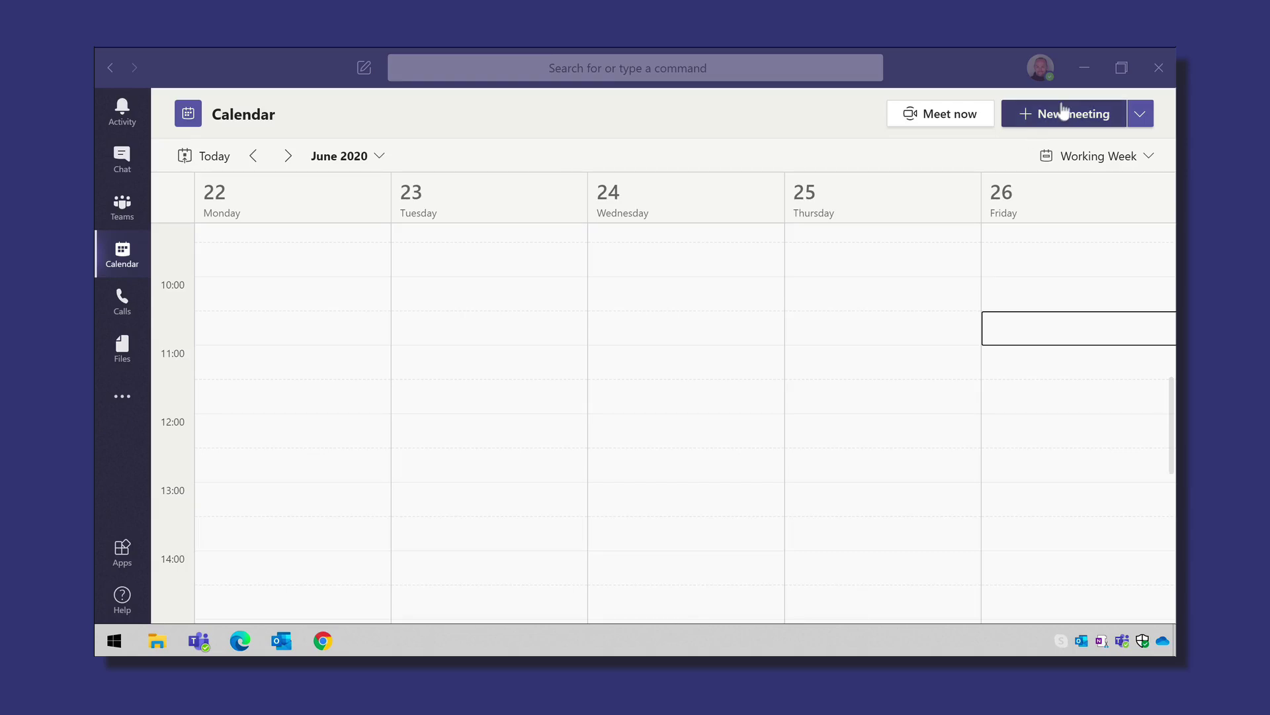
Start a new meeting titled 'Company Meeting' and add All Employees as a required attendee
left_click(1067, 113)
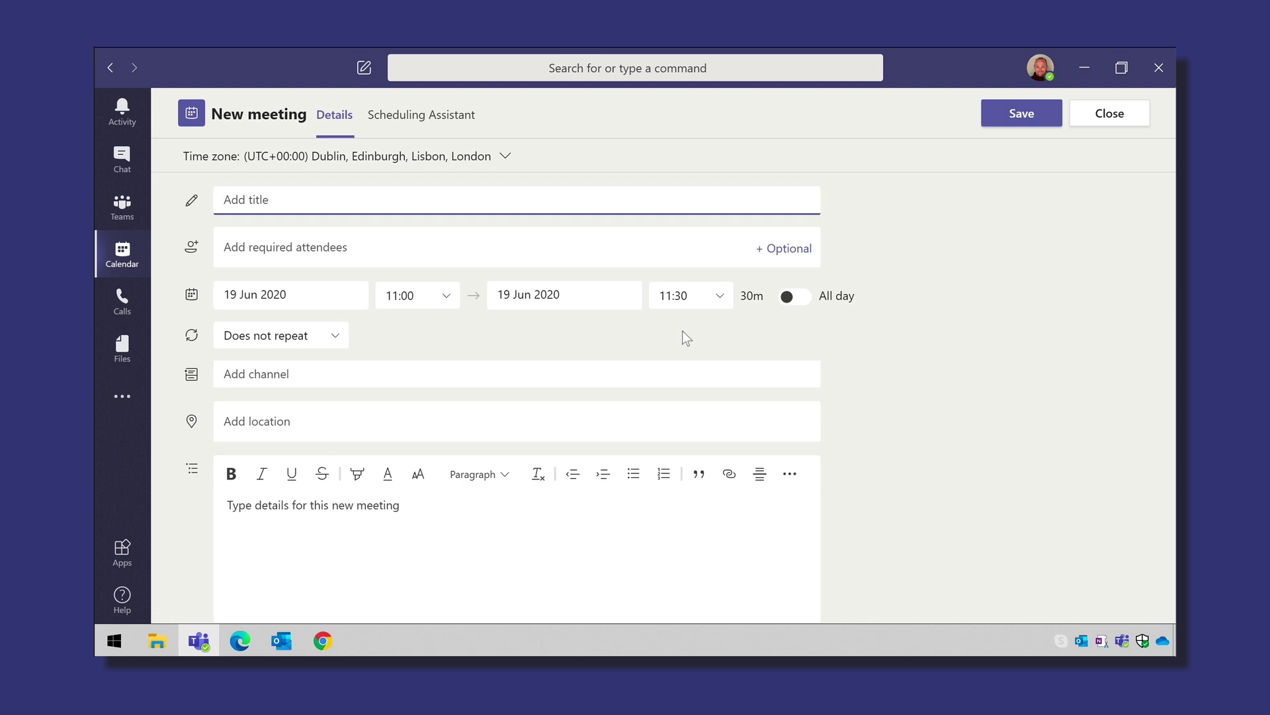
type("Company Meeting")
left_click(389, 245)
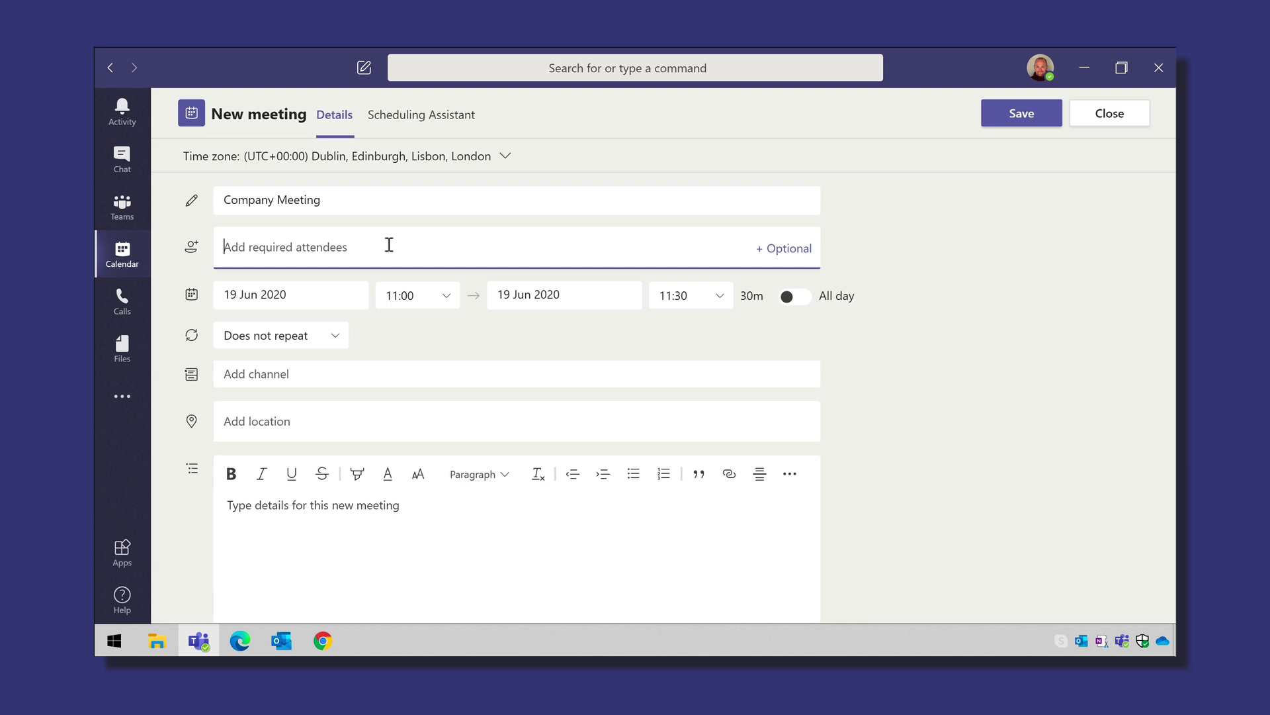
type("all")
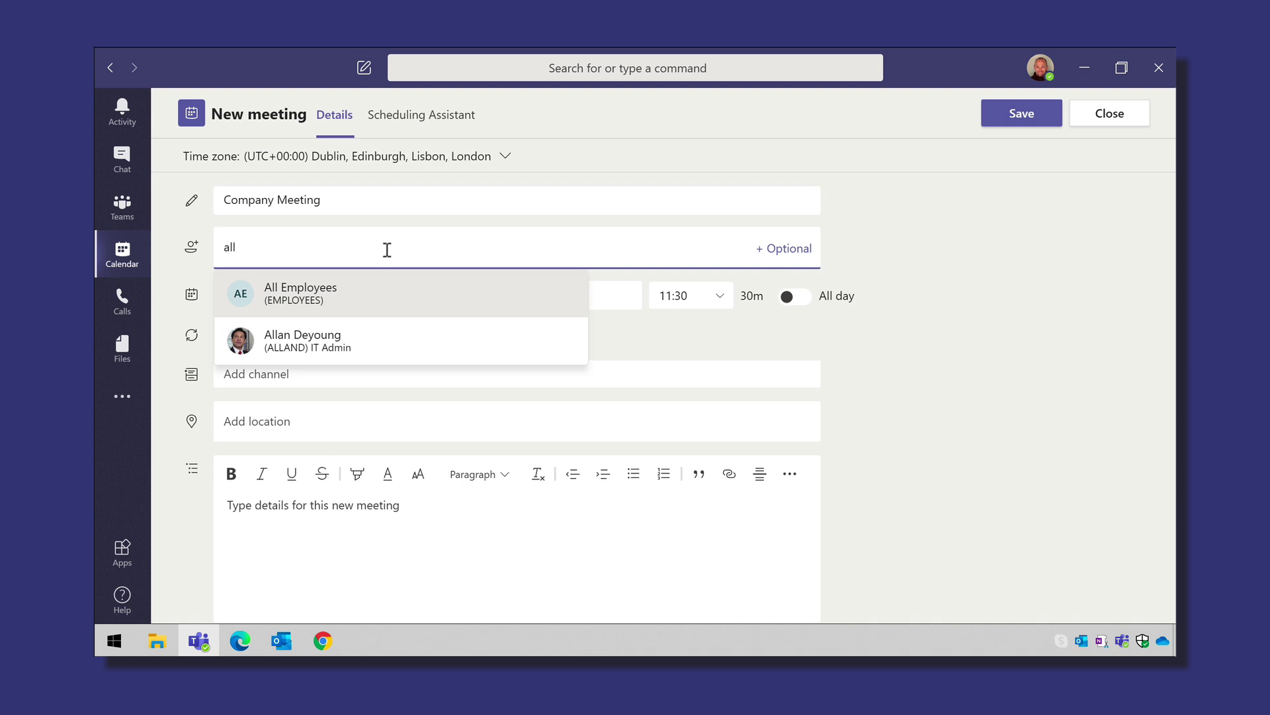
left_click(329, 301)
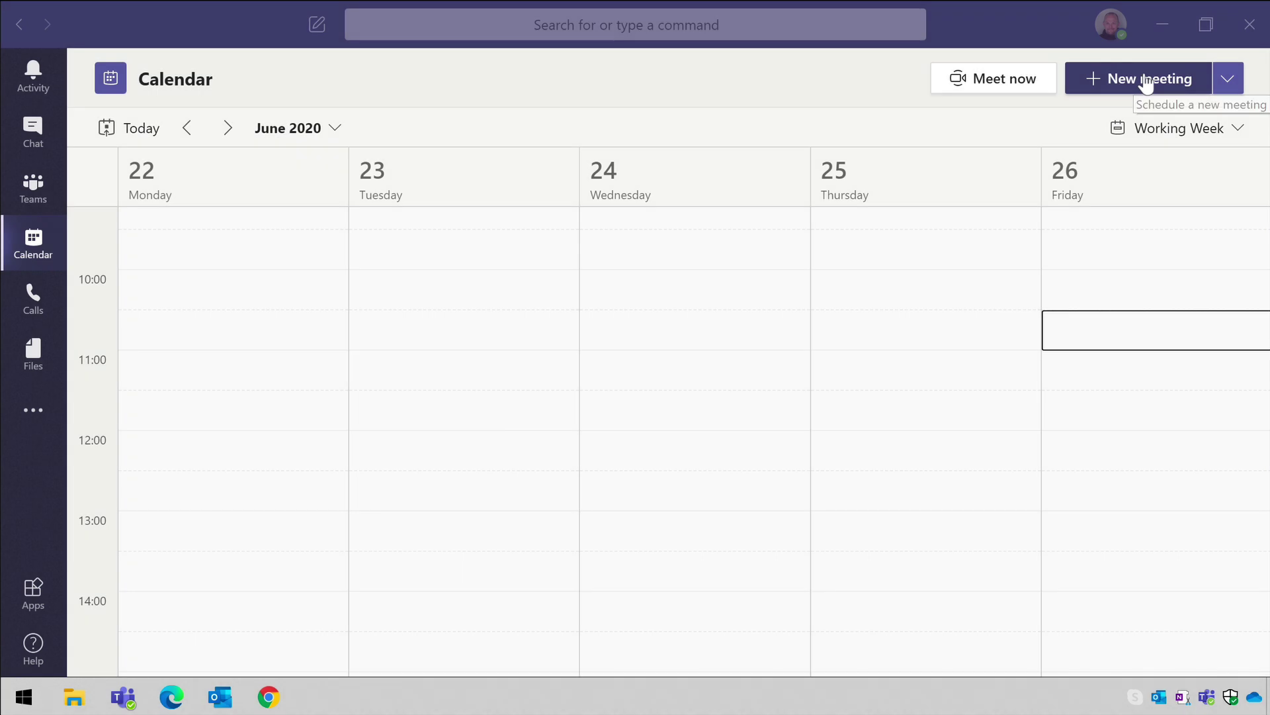
Create a new 'Company Meeting' and invite All Employees, found by searching 'all', as required
left_click(1145, 79)
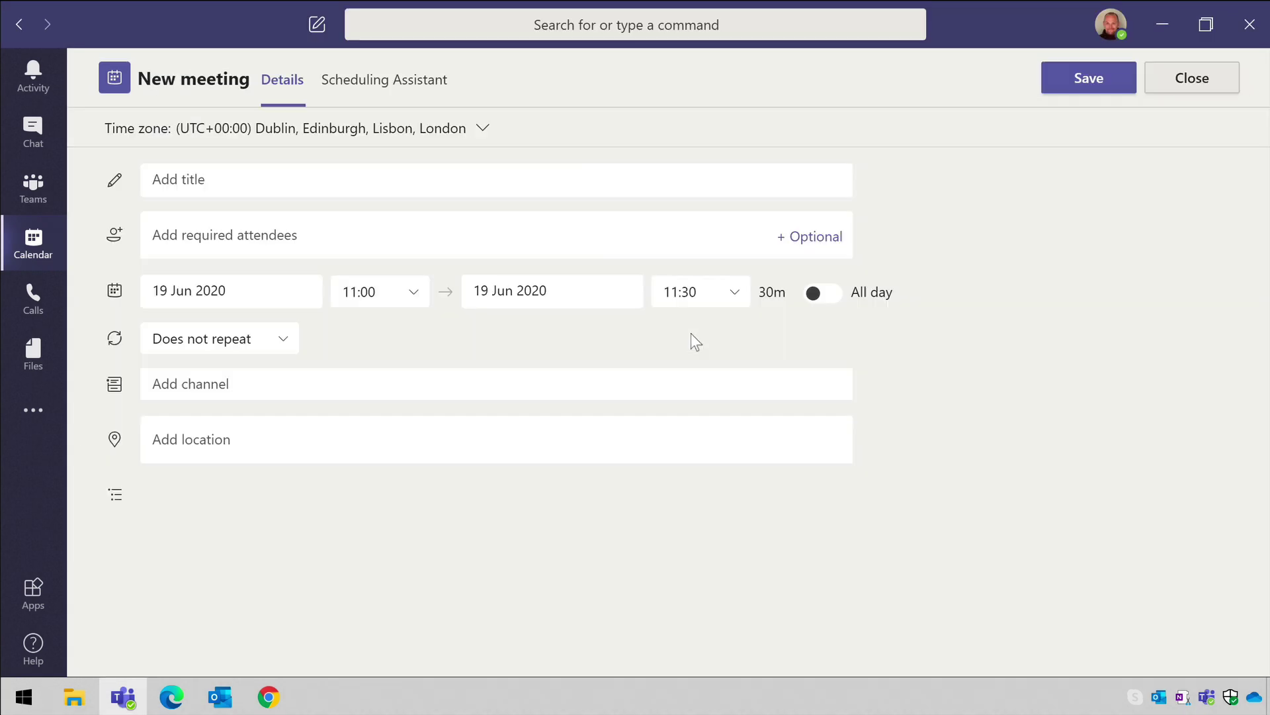
type("Compan")
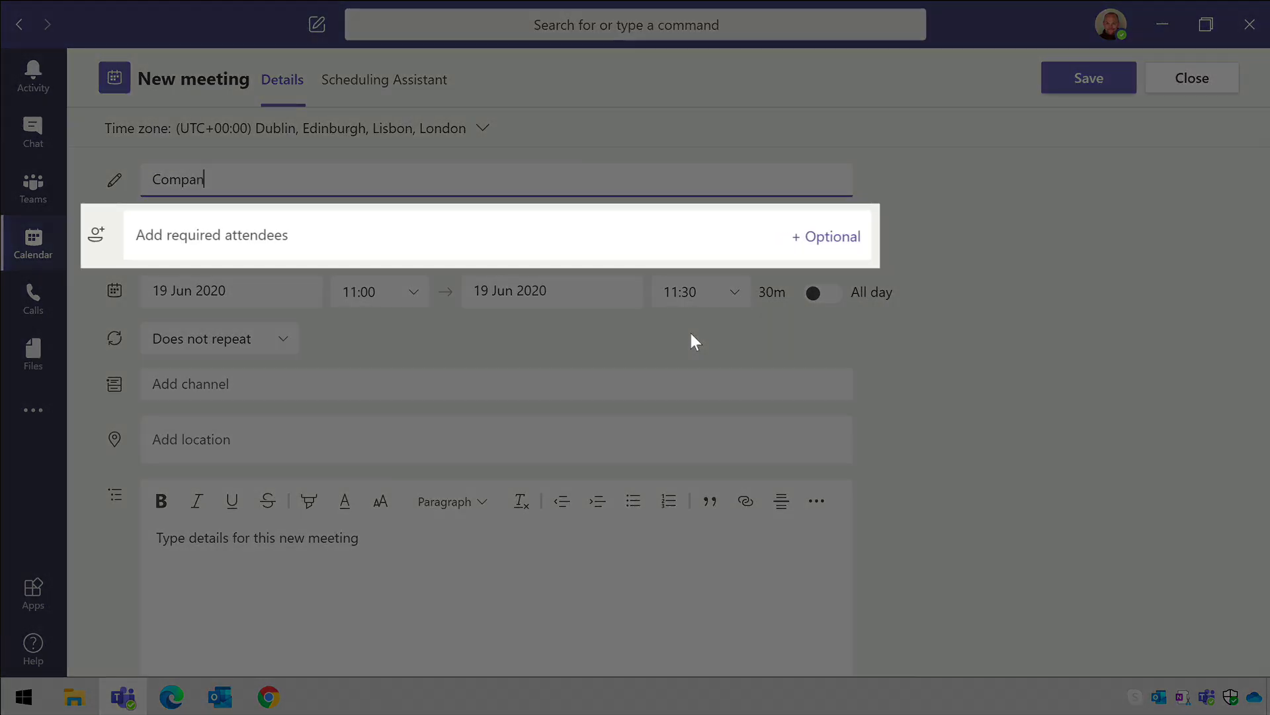
type("y Meeting")
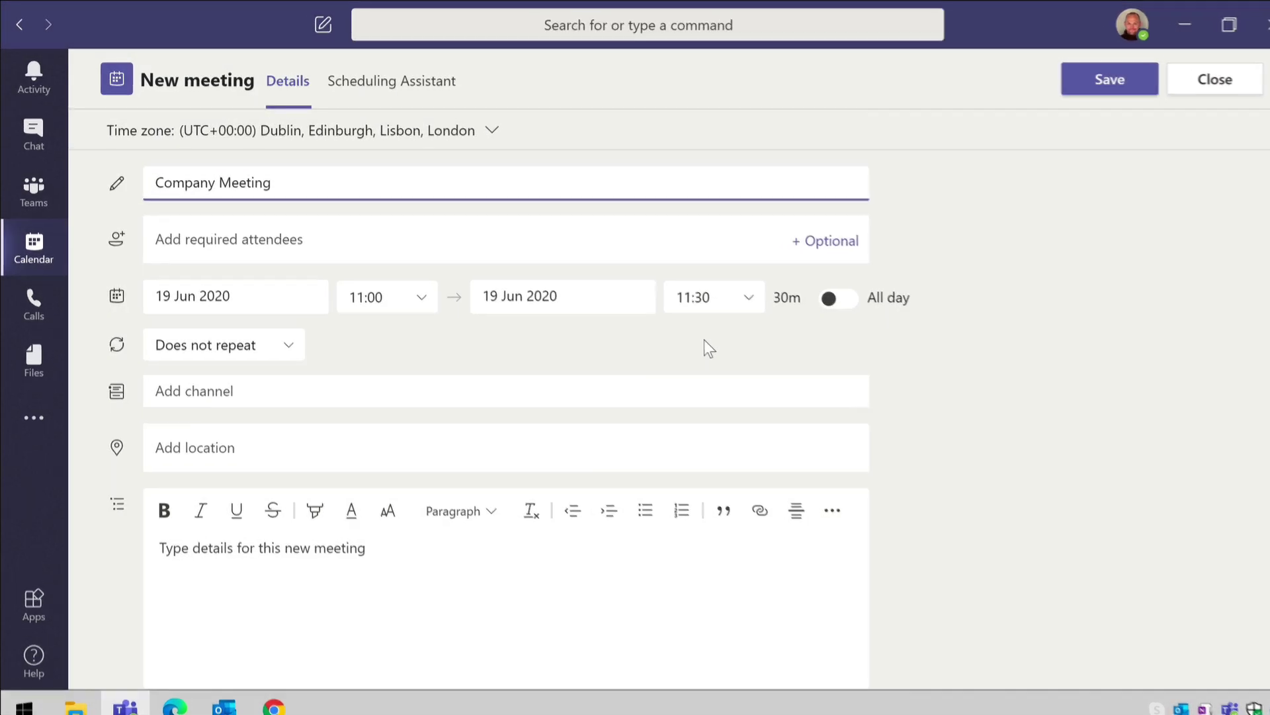
left_click(353, 237)
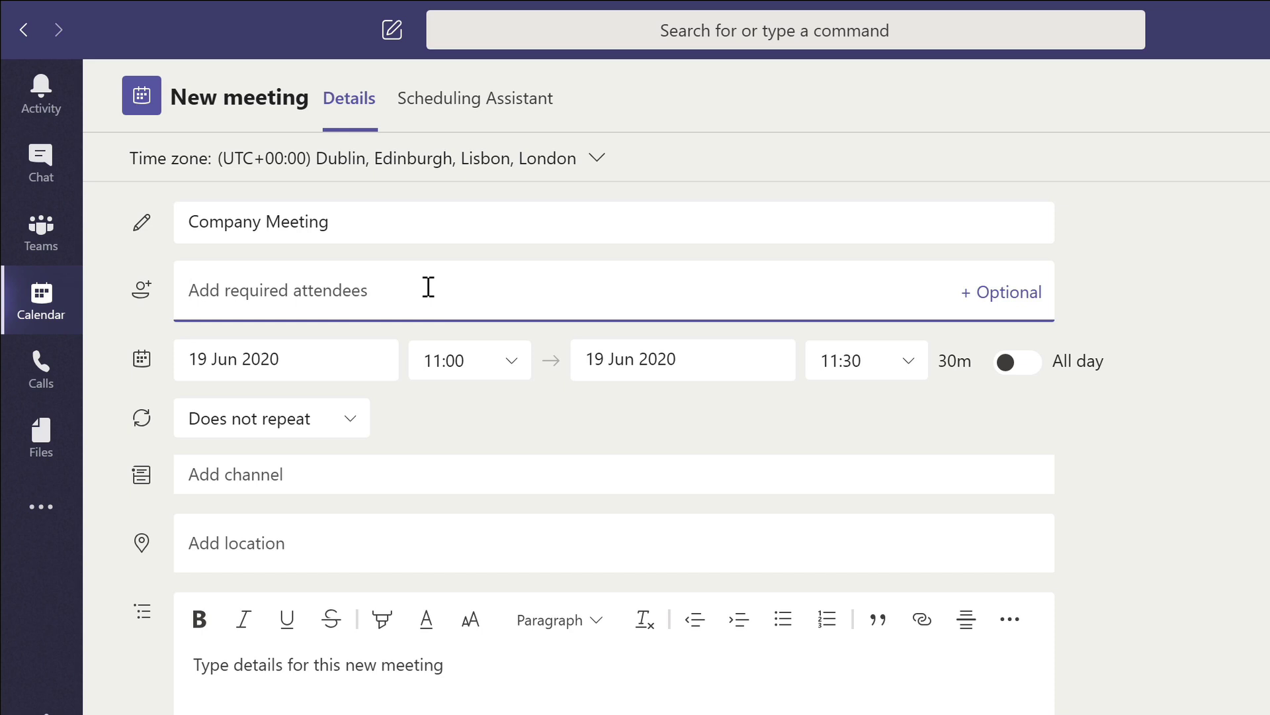
type("all")
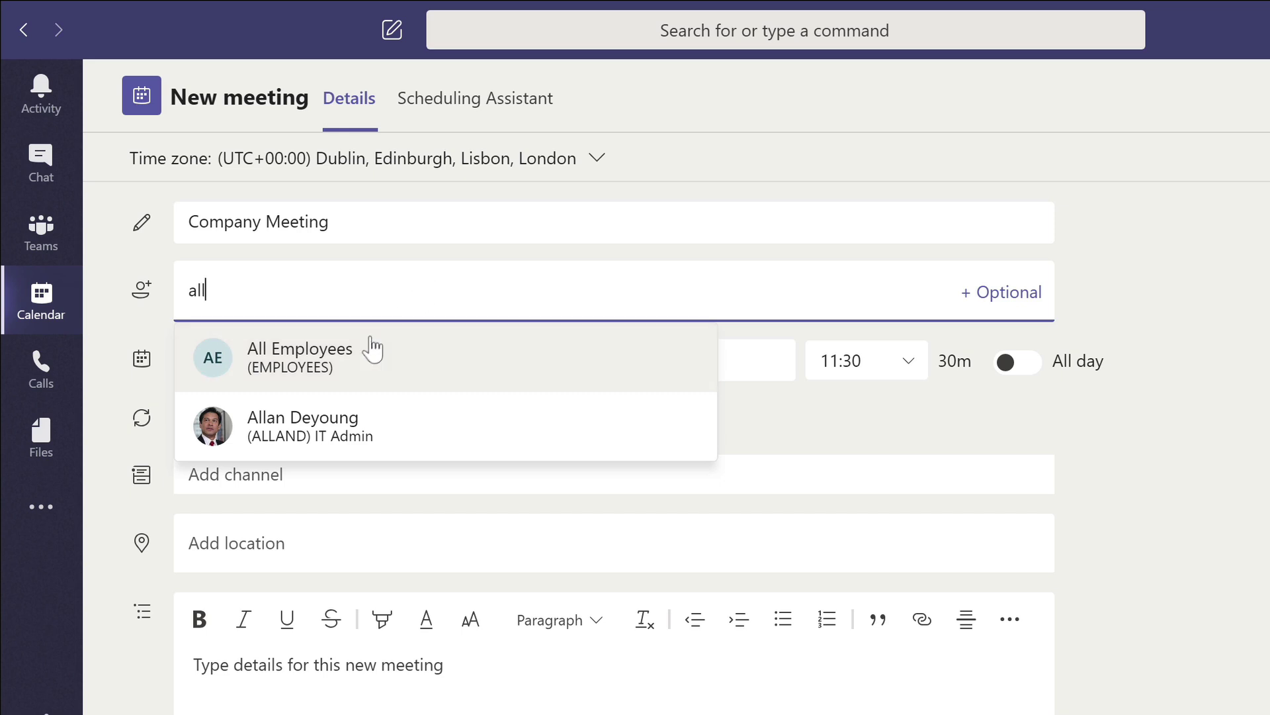
left_click(343, 367)
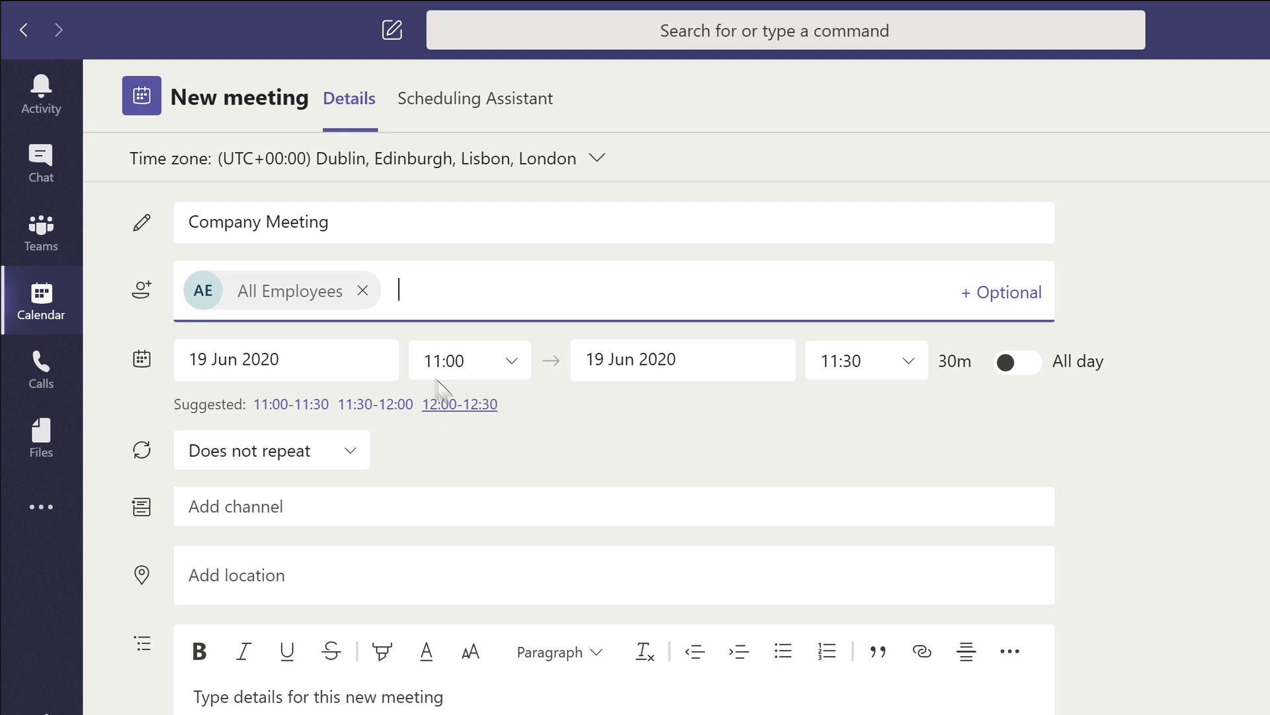
Swap All Employees for Retail, Executives and one suggested colleague as required attendees
left_click(362, 291)
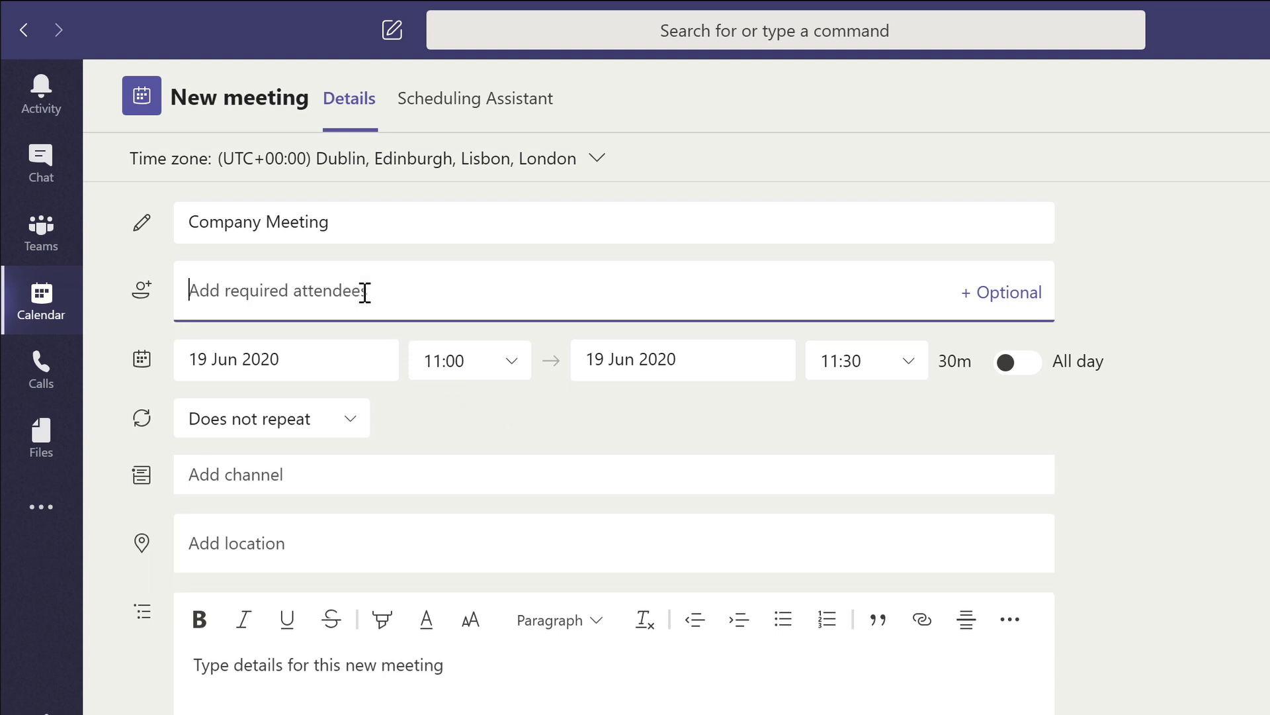
type("retail")
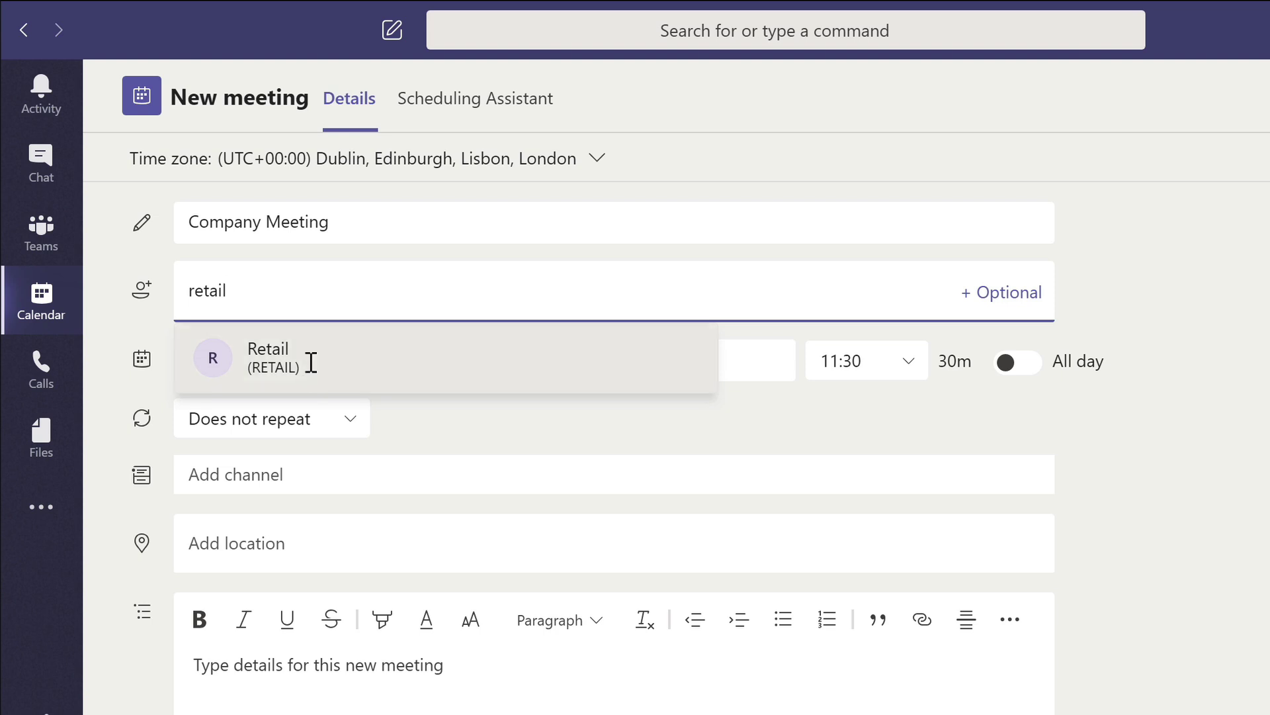
key("Return")
type("exec")
key("Return")
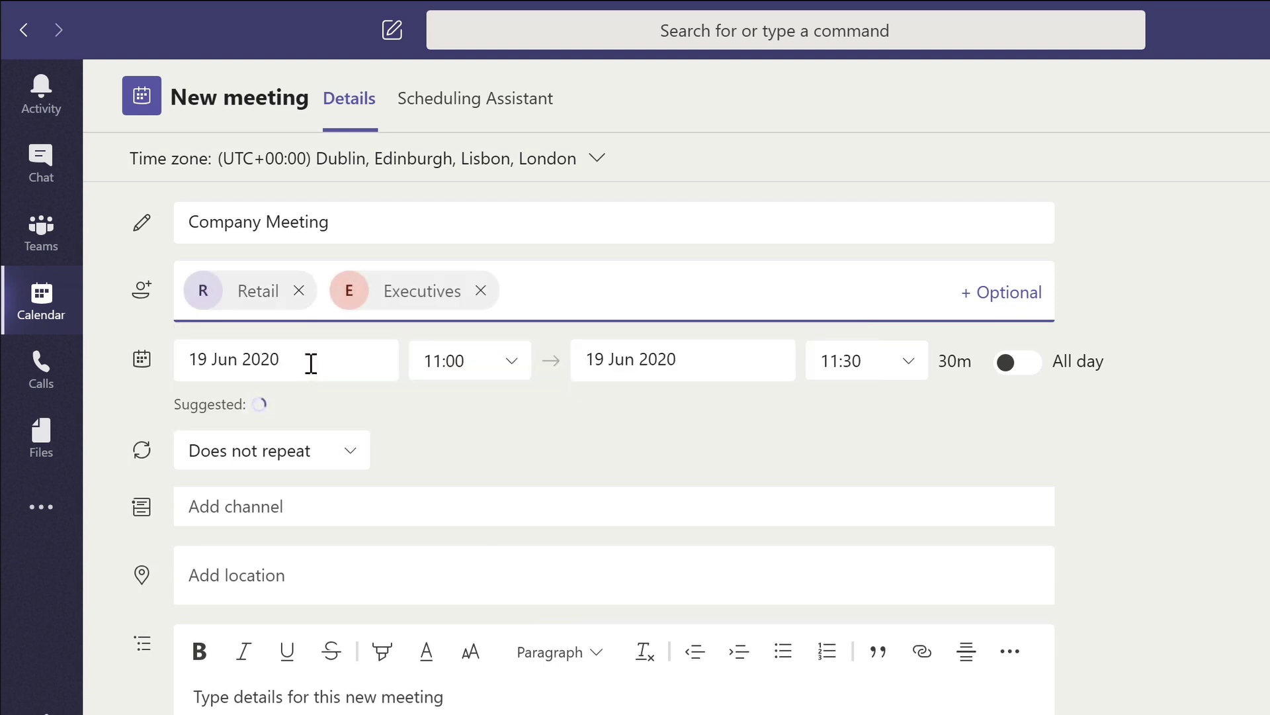
type("patt")
key("Return")
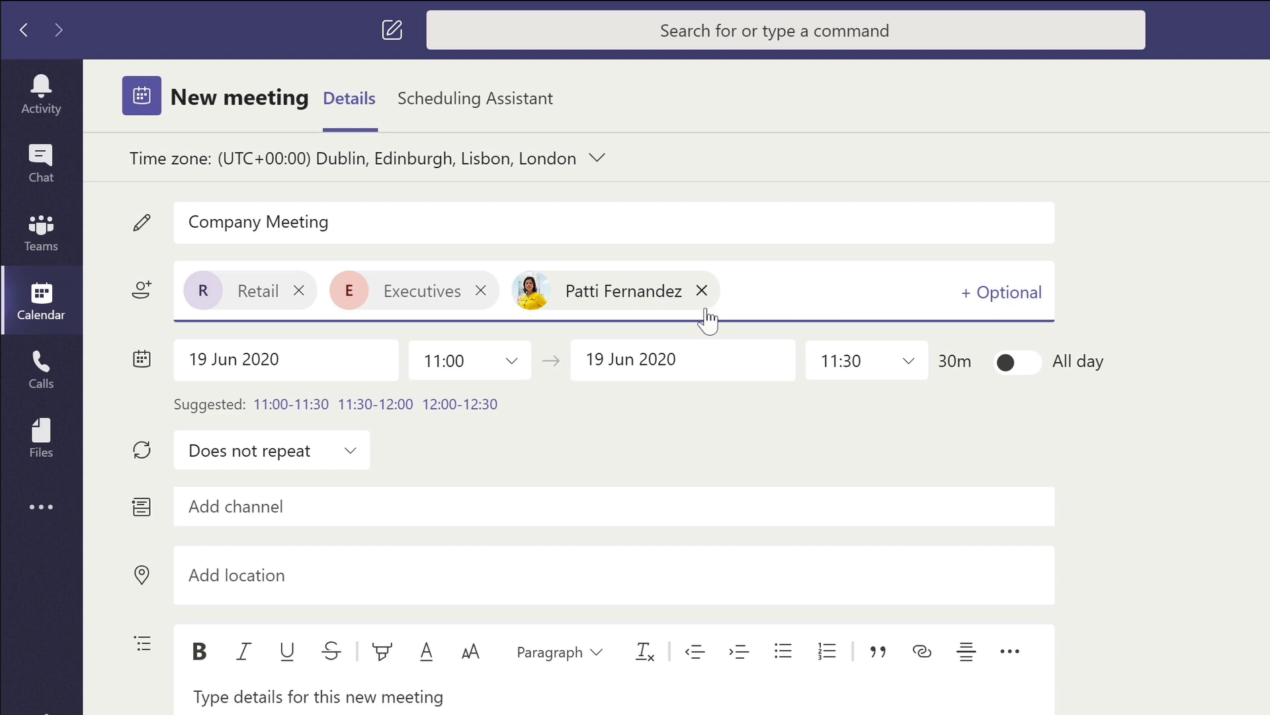
Replace the colleague, Executives and Retail with Sales and Marketing and Sales Team as attendees
left_click(701, 290)
key("BackSpace")
key("BackSpace")
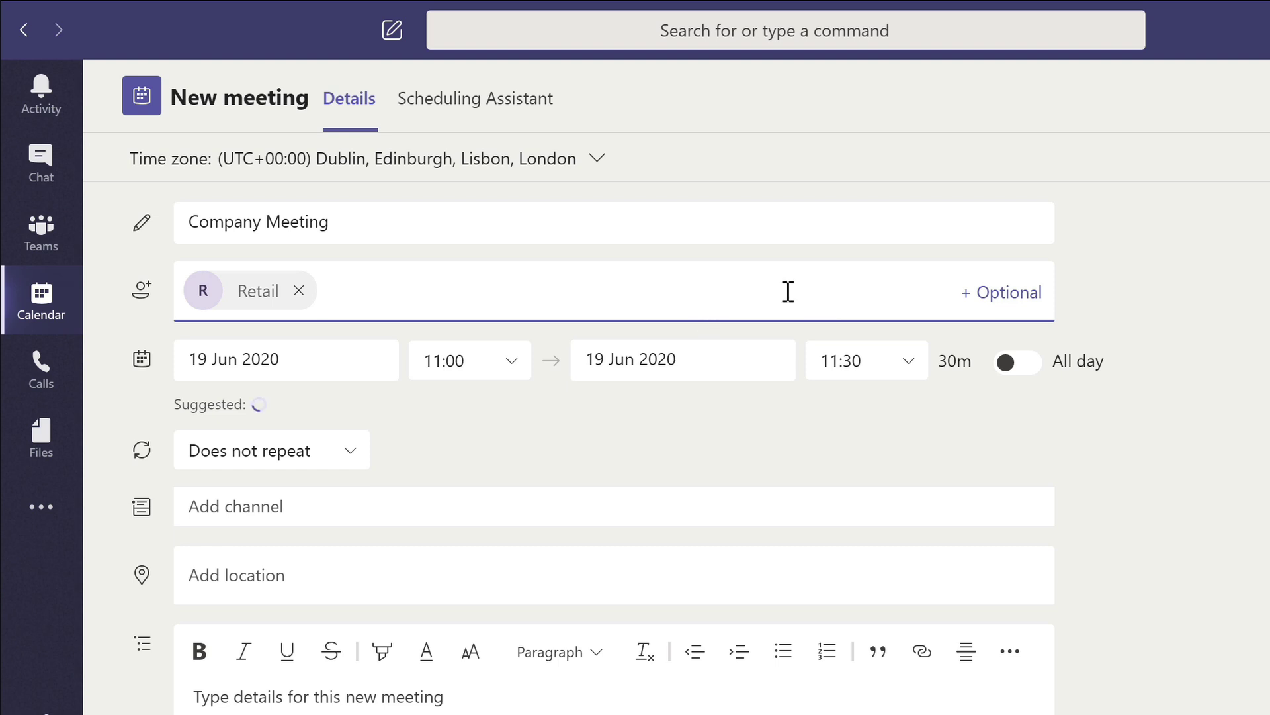
type("sales")
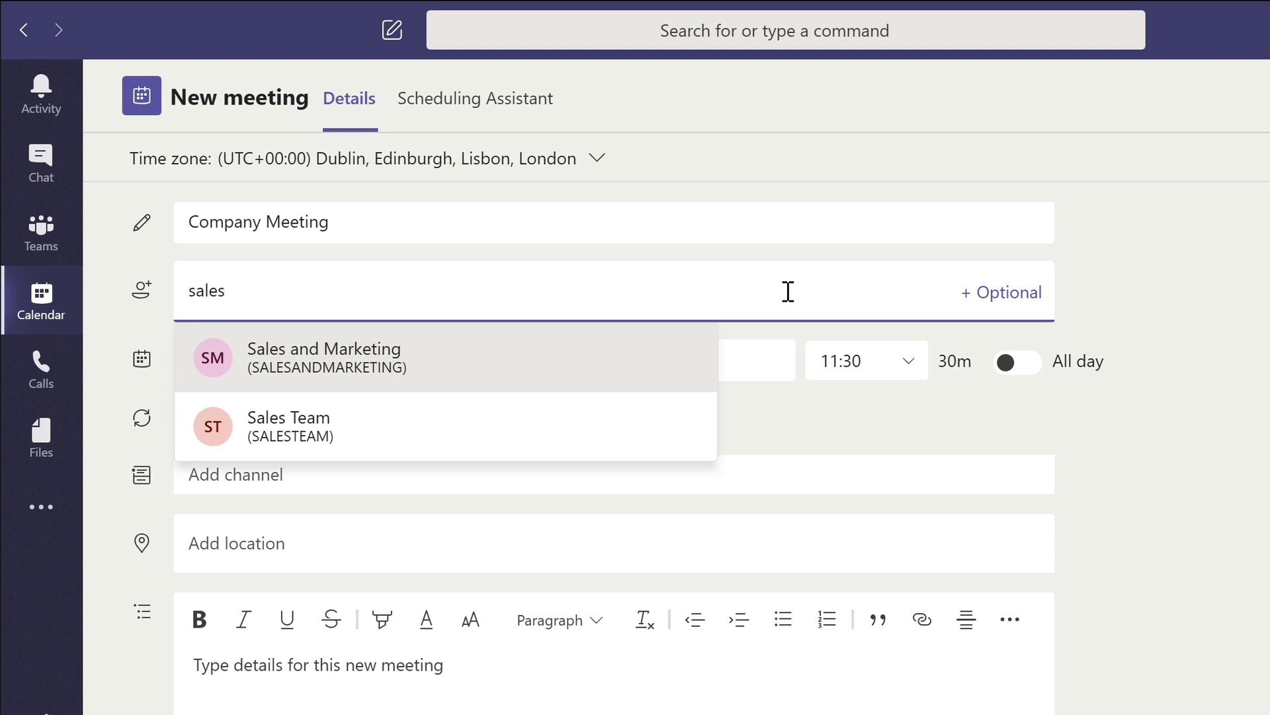
left_click(538, 371)
type("sales")
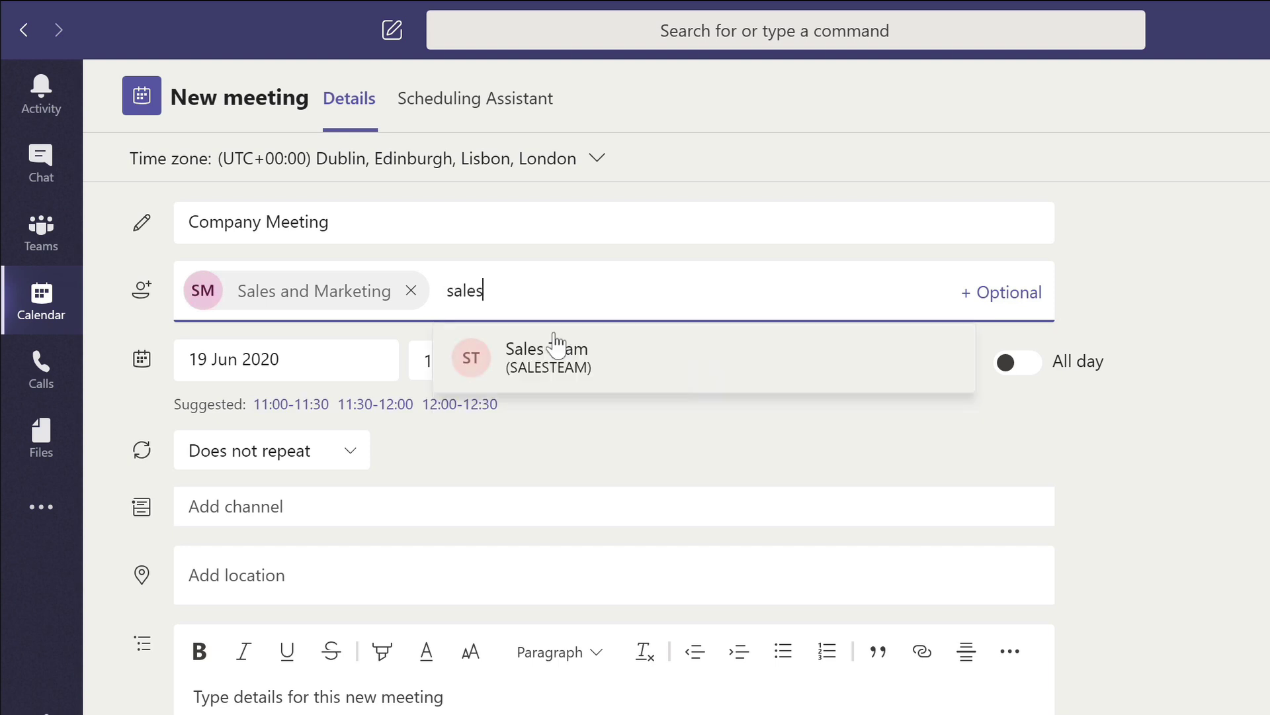
left_click(591, 345)
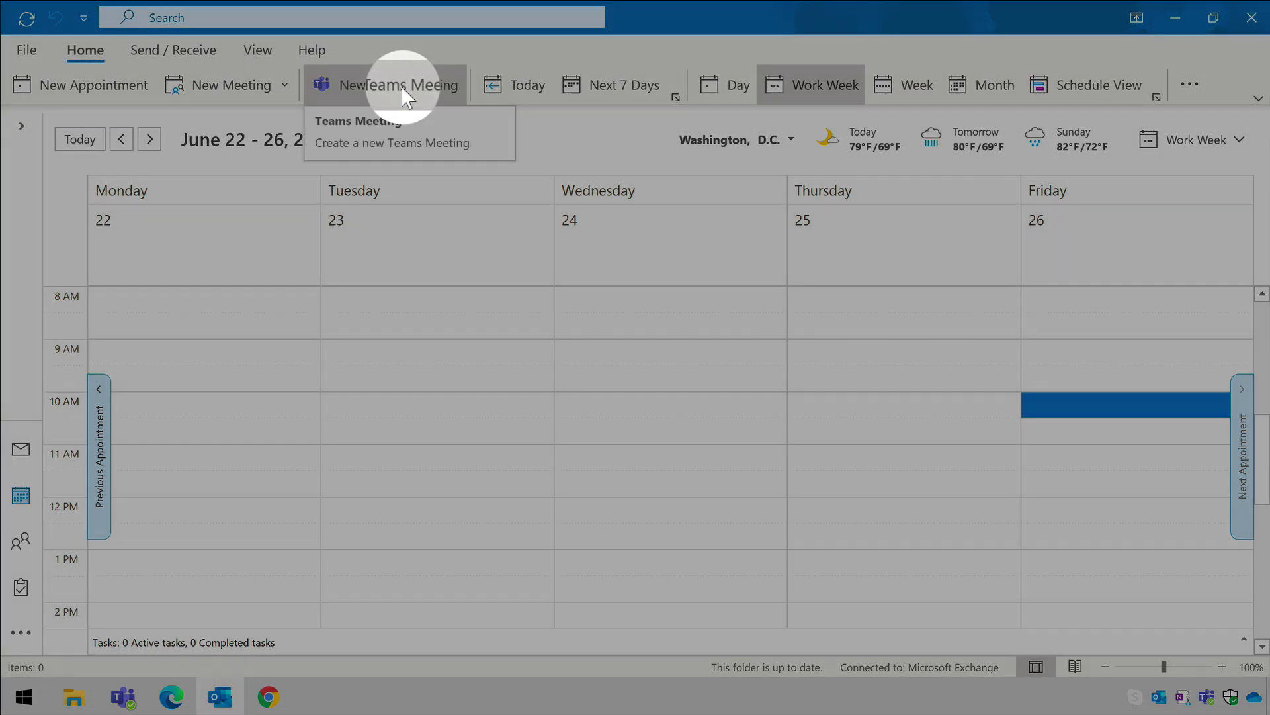
Start a new Outlook Teams meeting and pick All Employees and Sales Team from the address book
left_click(405, 88)
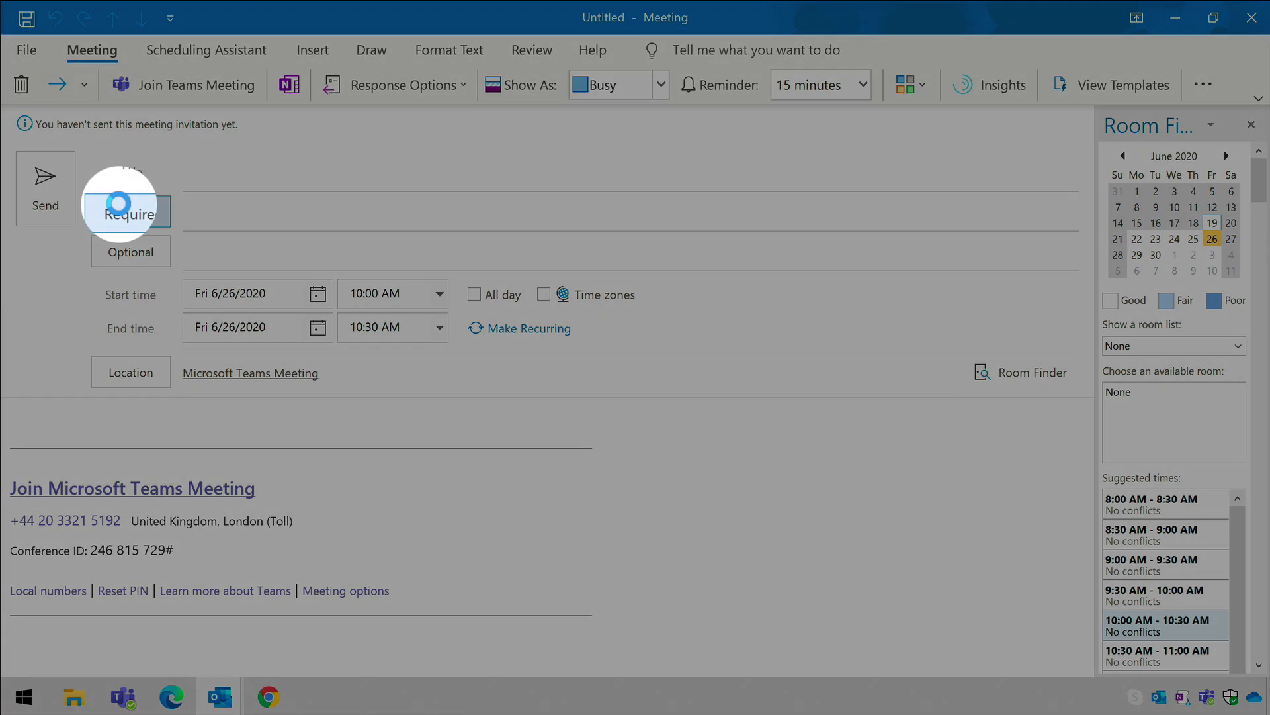
left_click(121, 212)
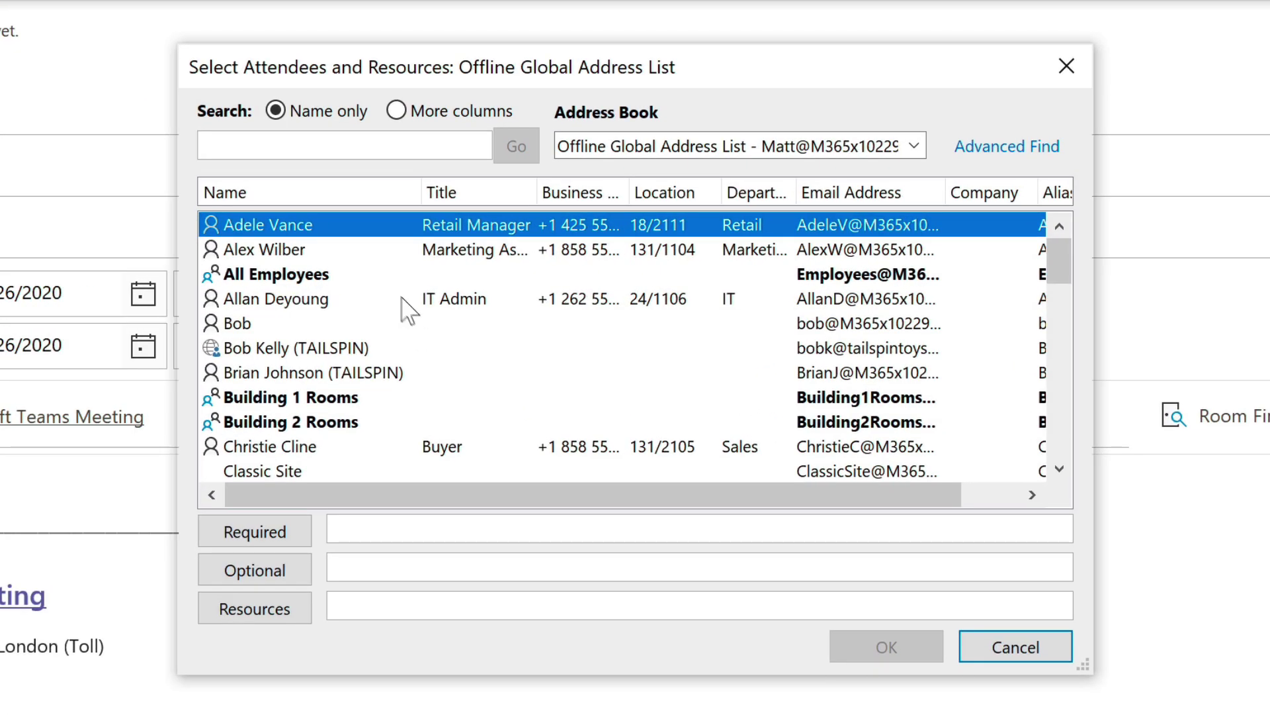
left_click(422, 273)
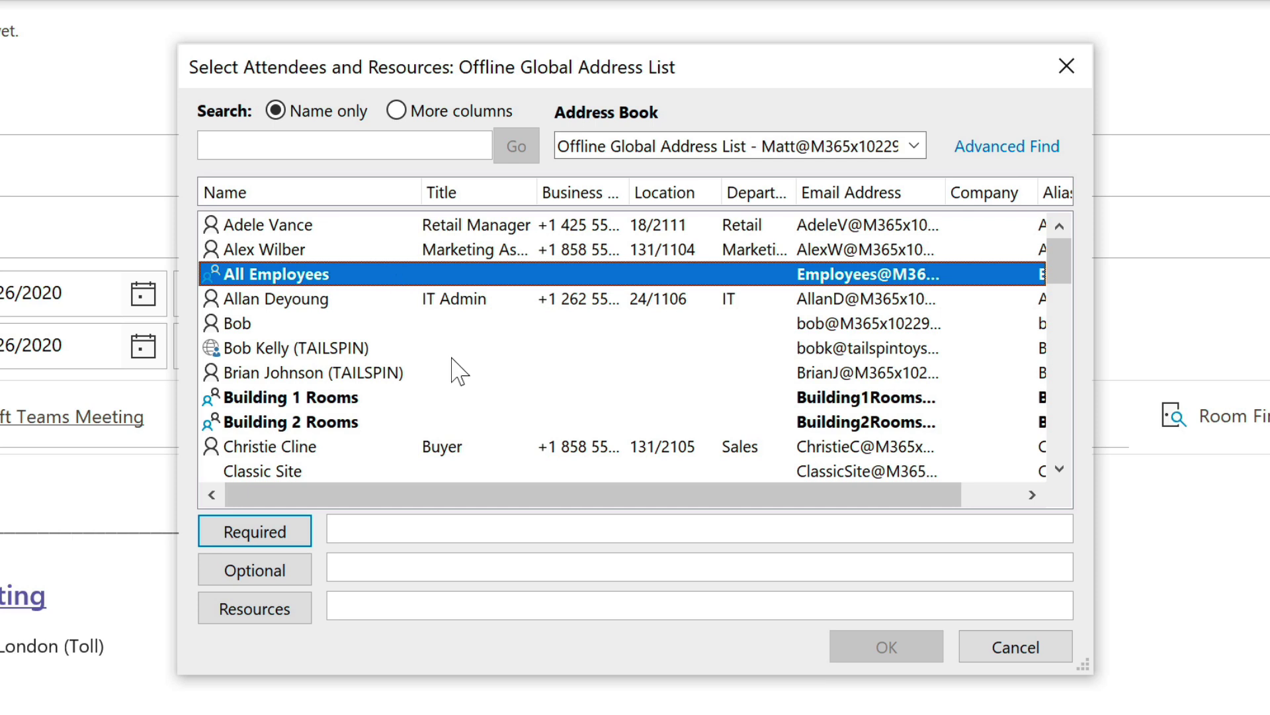
left_click(298, 146)
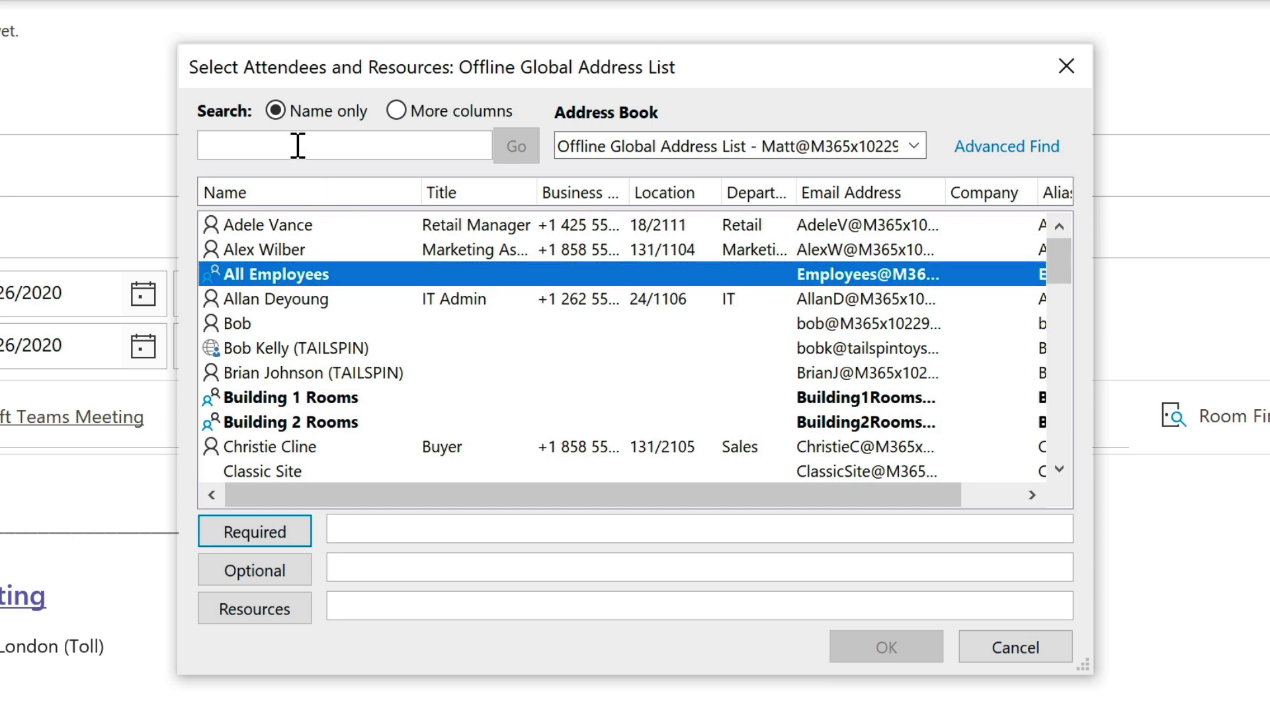
type("sales")
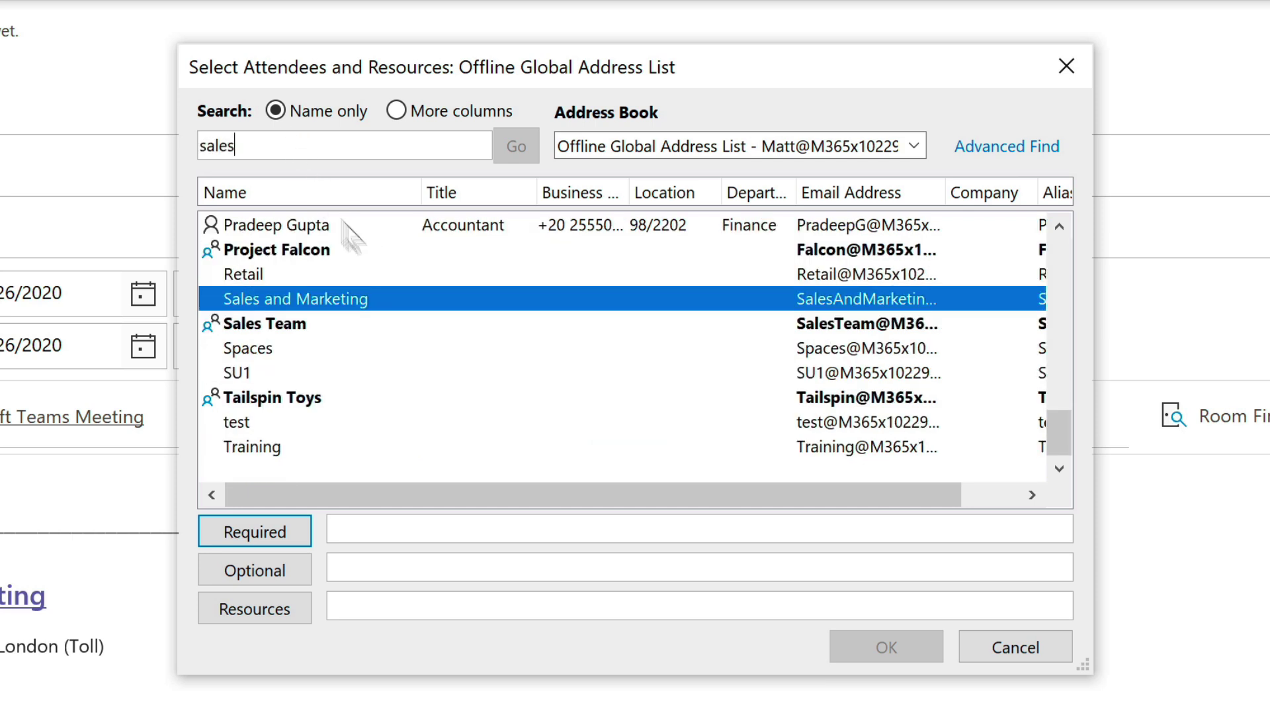
left_click(404, 331)
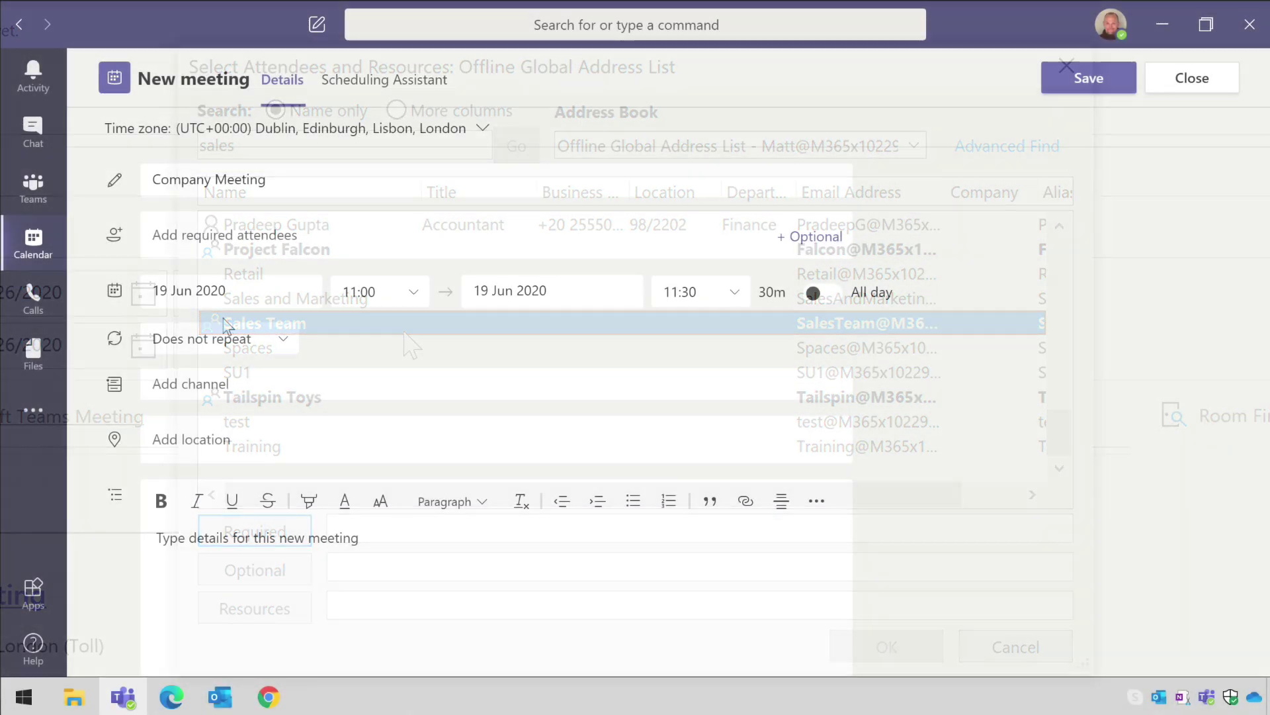
Add All Employees as a required attendee and check availability in the Scheduling Assistant
left_click(191, 236)
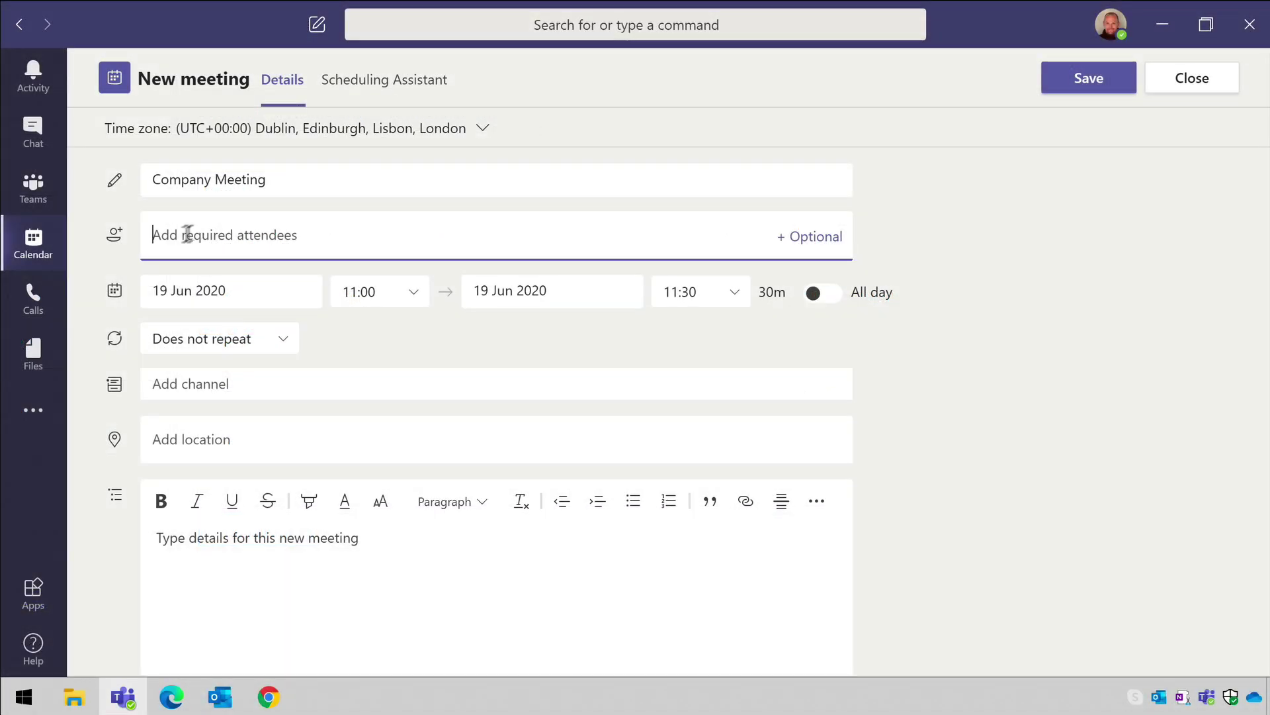
type("all em")
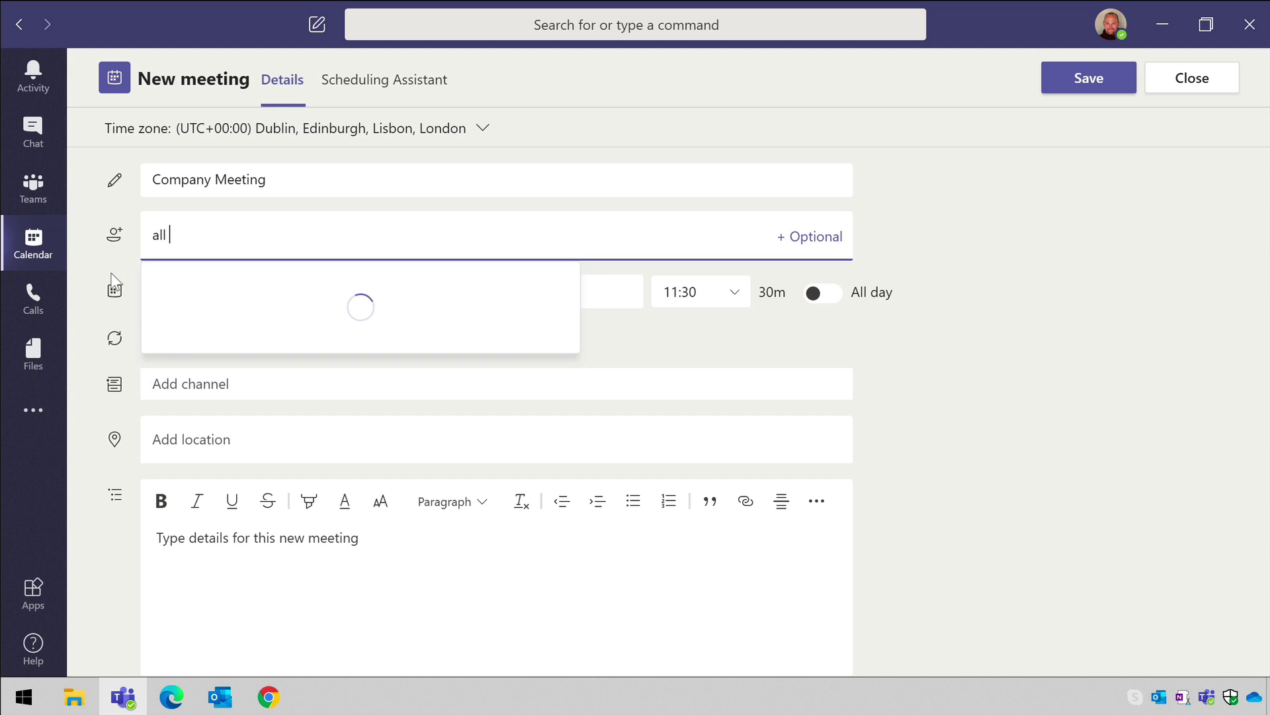
left_click(235, 289)
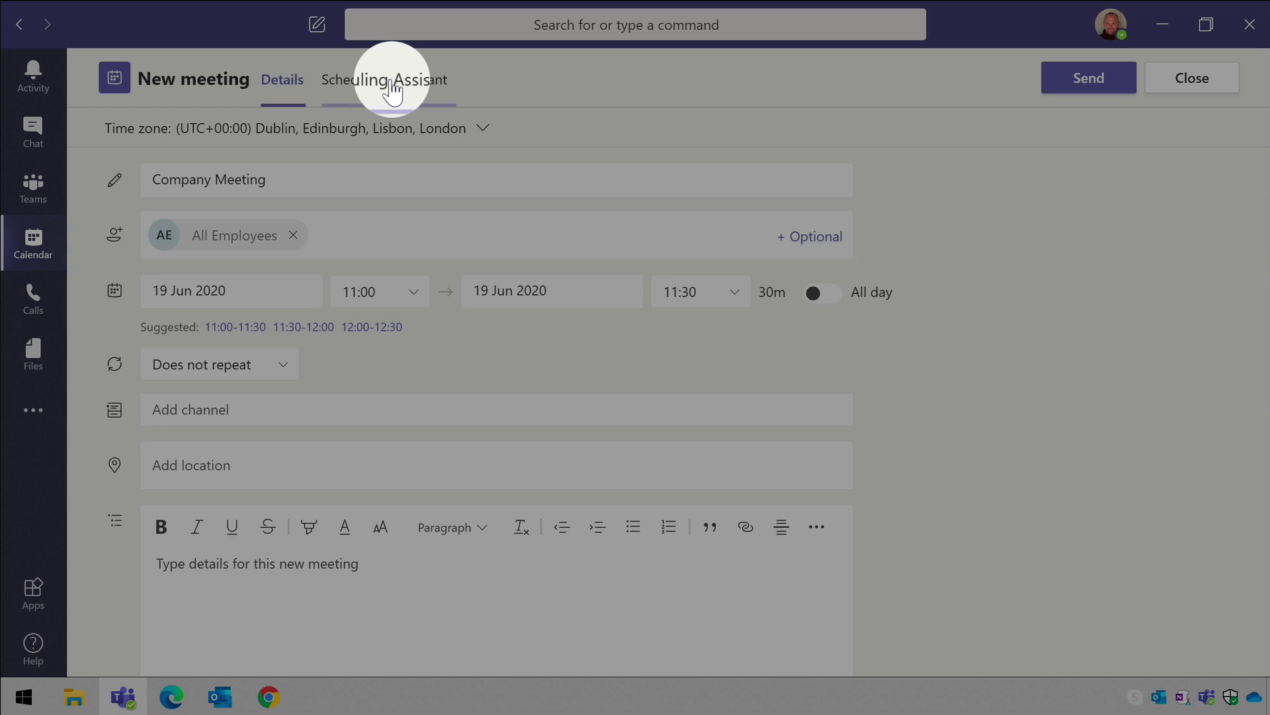
left_click(392, 85)
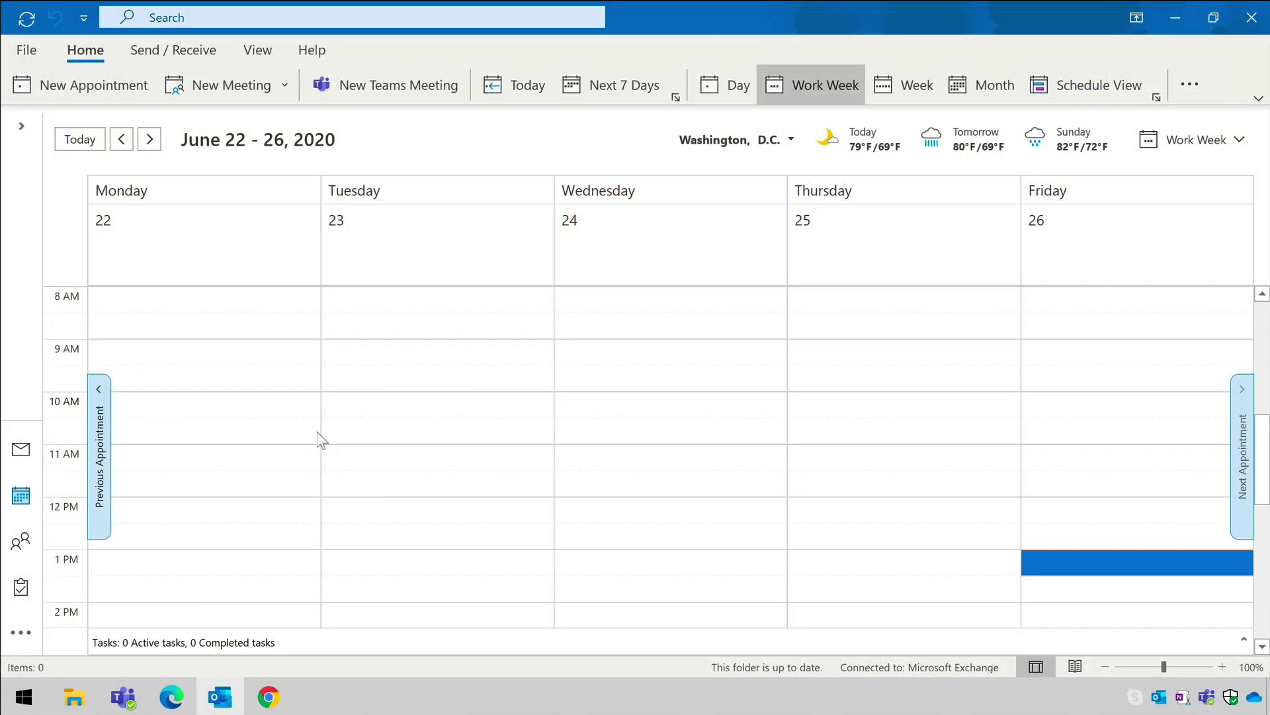
Create a Teams meeting requiring All Employees and expand the group in the Scheduling Assistant
left_click(375, 92)
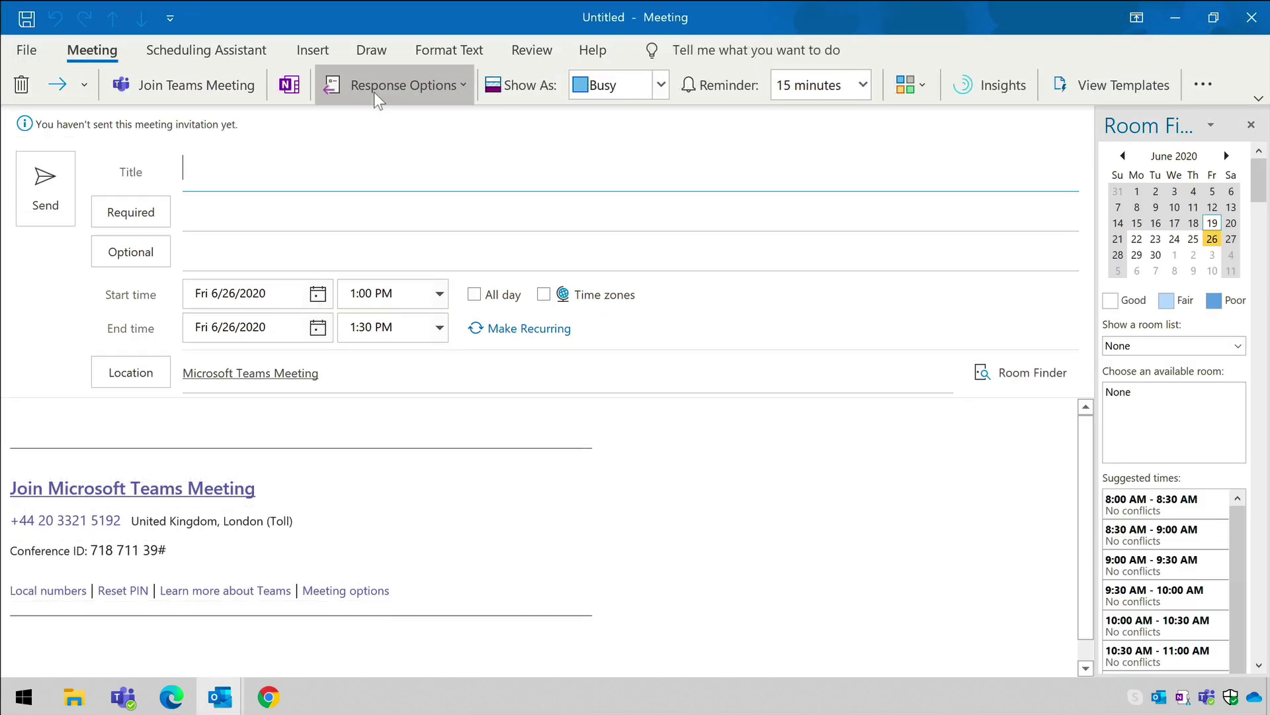
left_click(215, 212)
type("all")
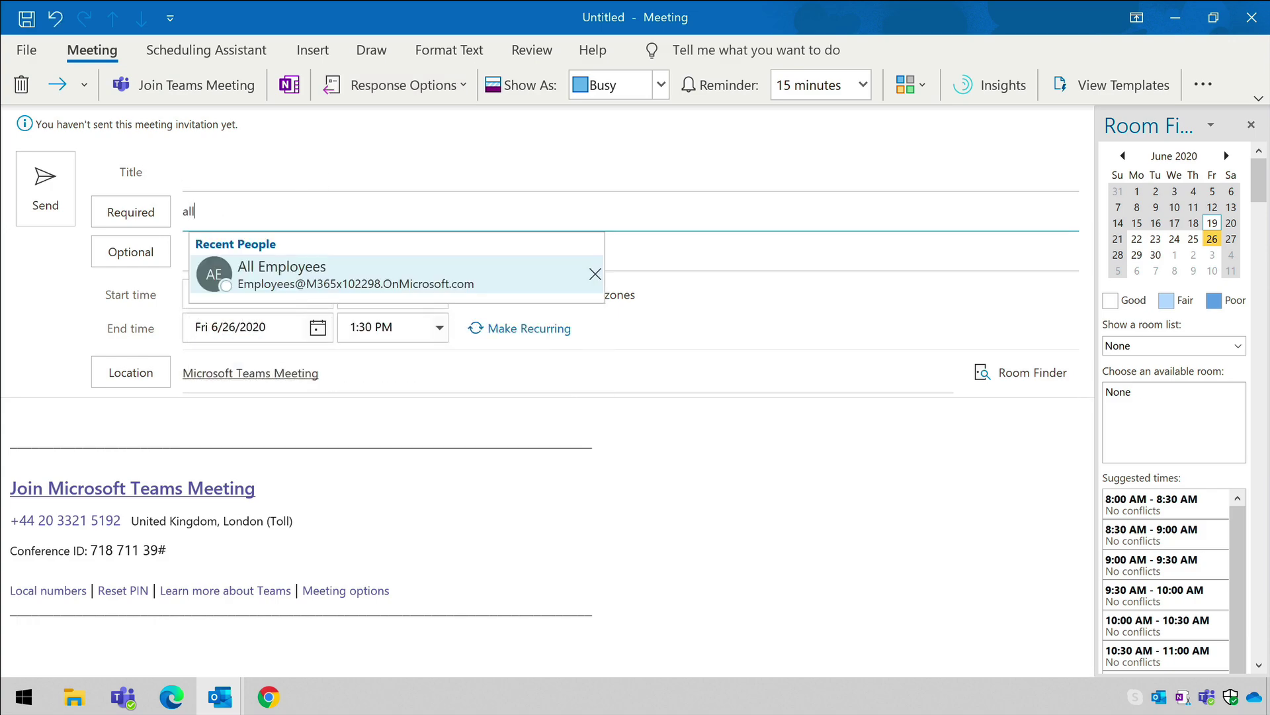
left_click(306, 284)
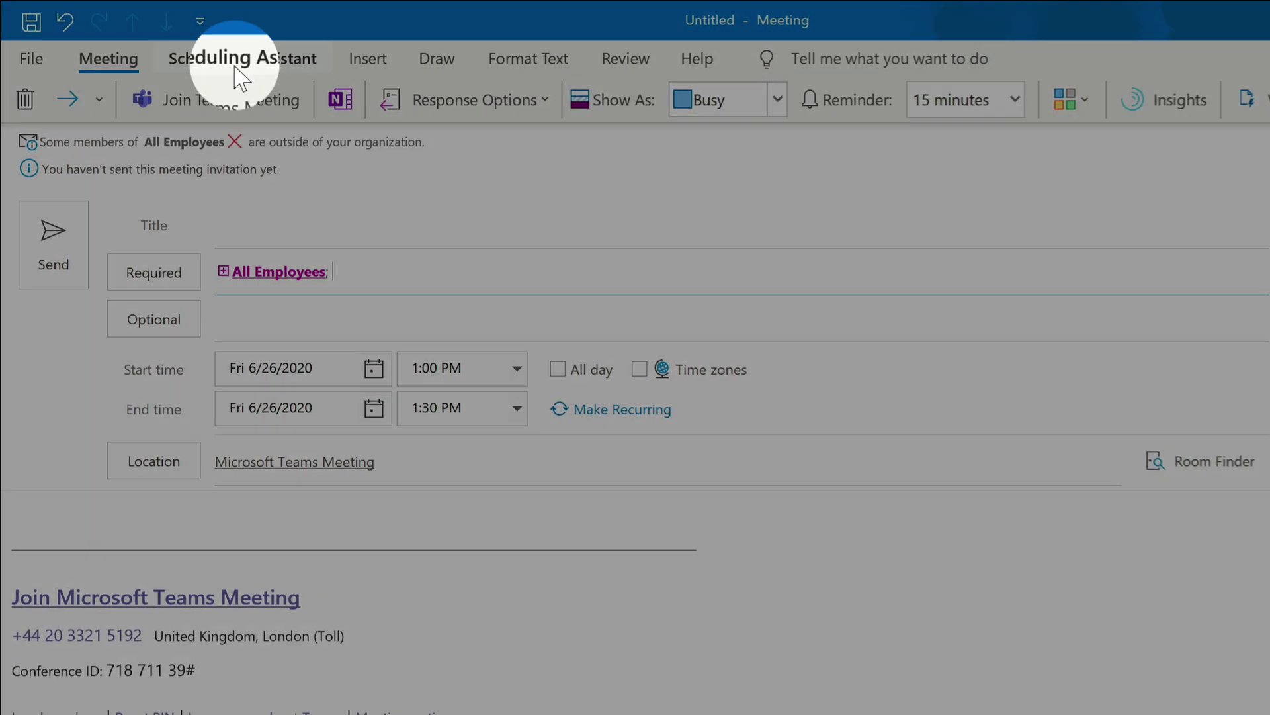
left_click(225, 59)
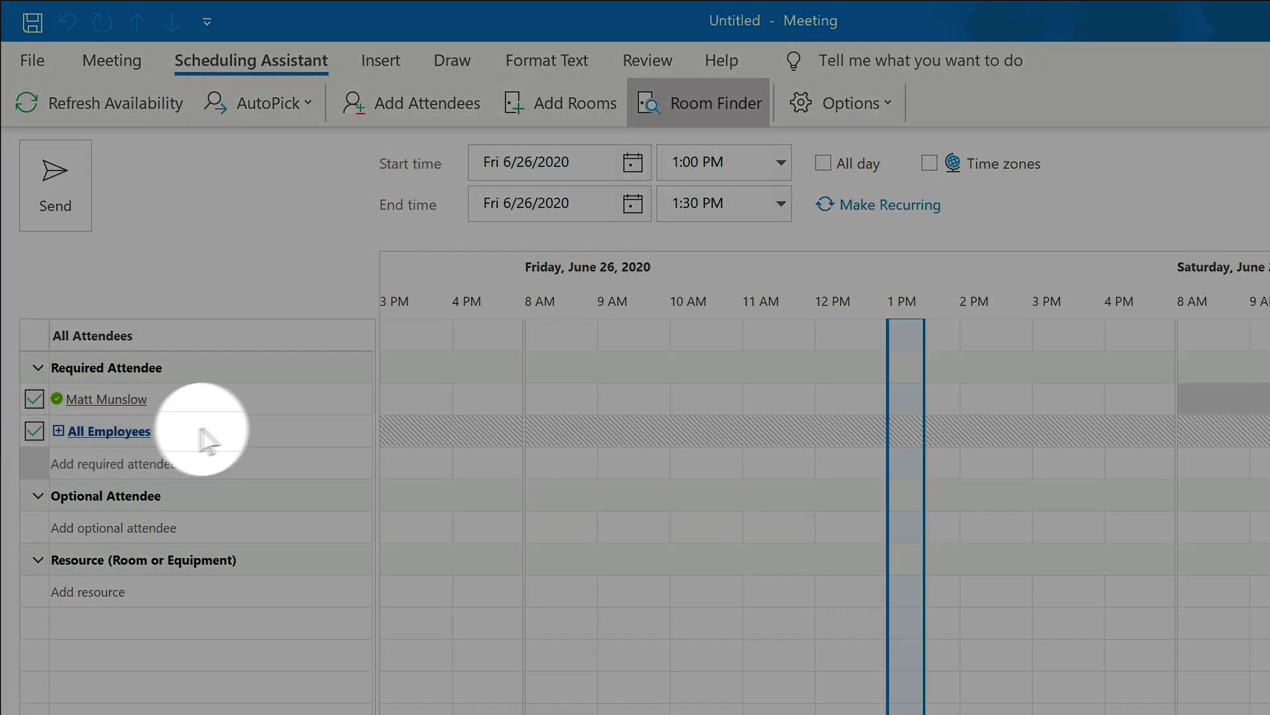
left_click(58, 431)
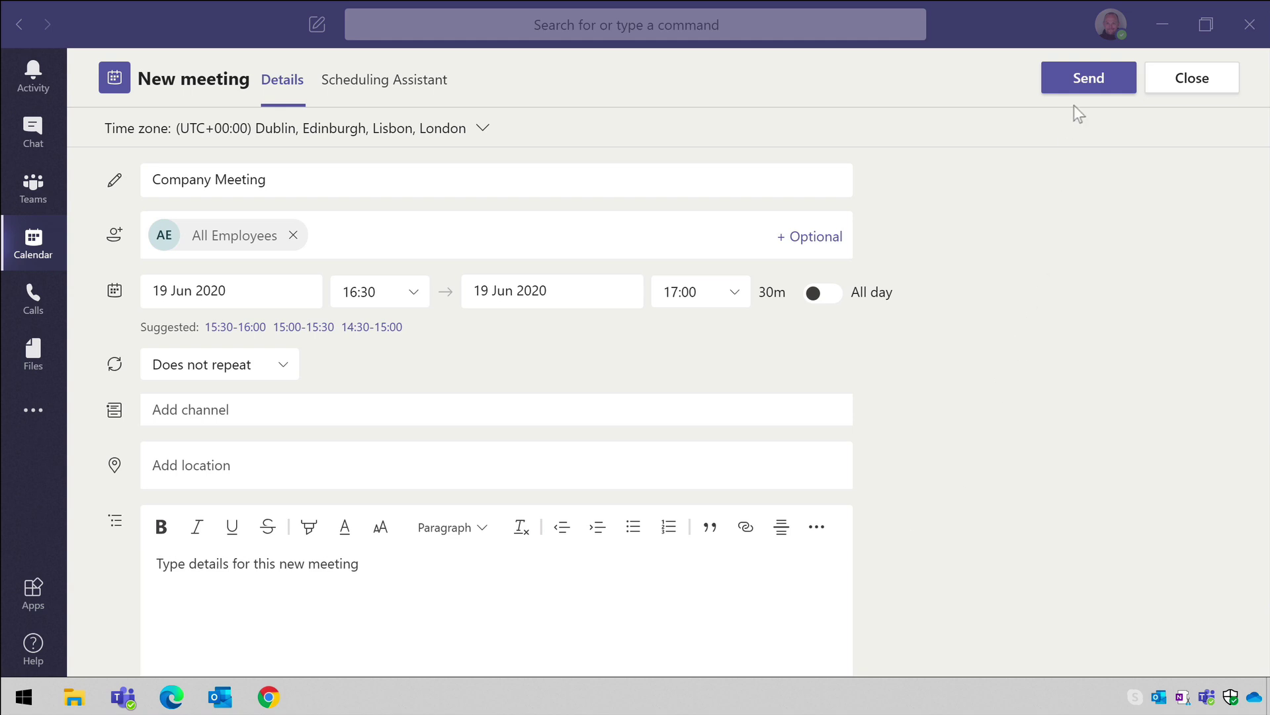
Send the Company Meeting invitation and open its Friday event details from the calendar
left_click(1102, 86)
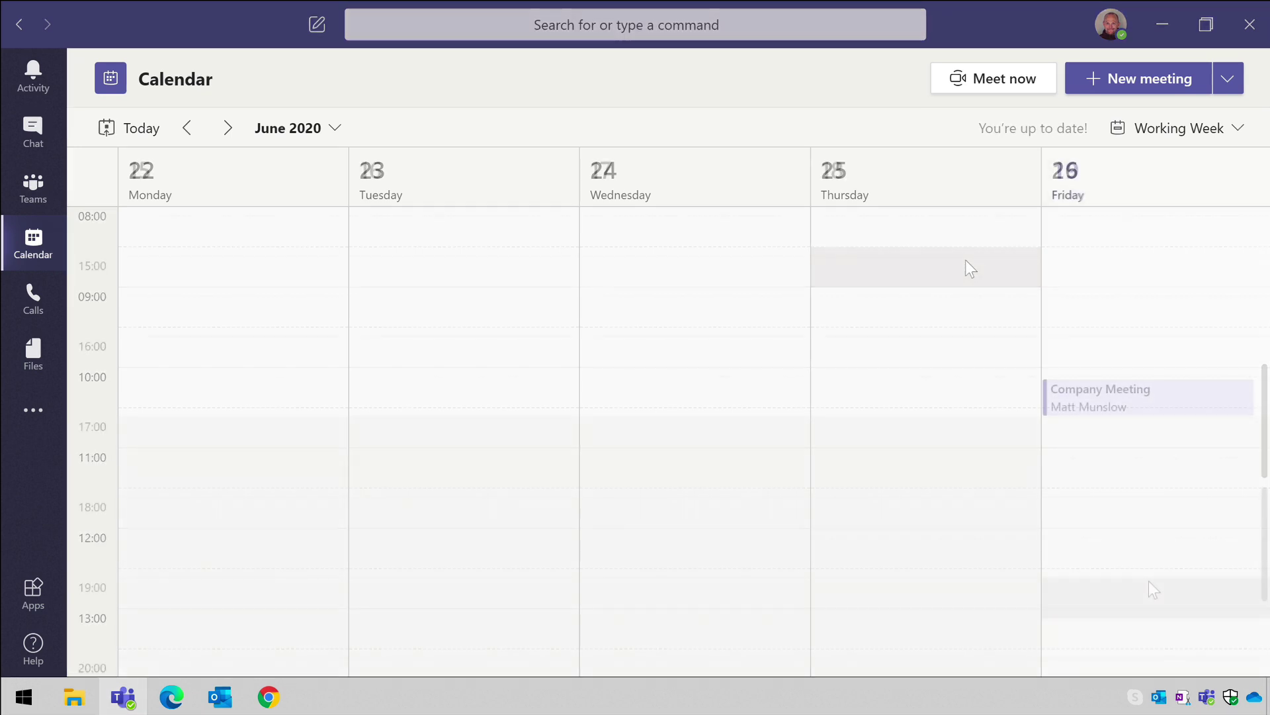
left_click(1138, 411)
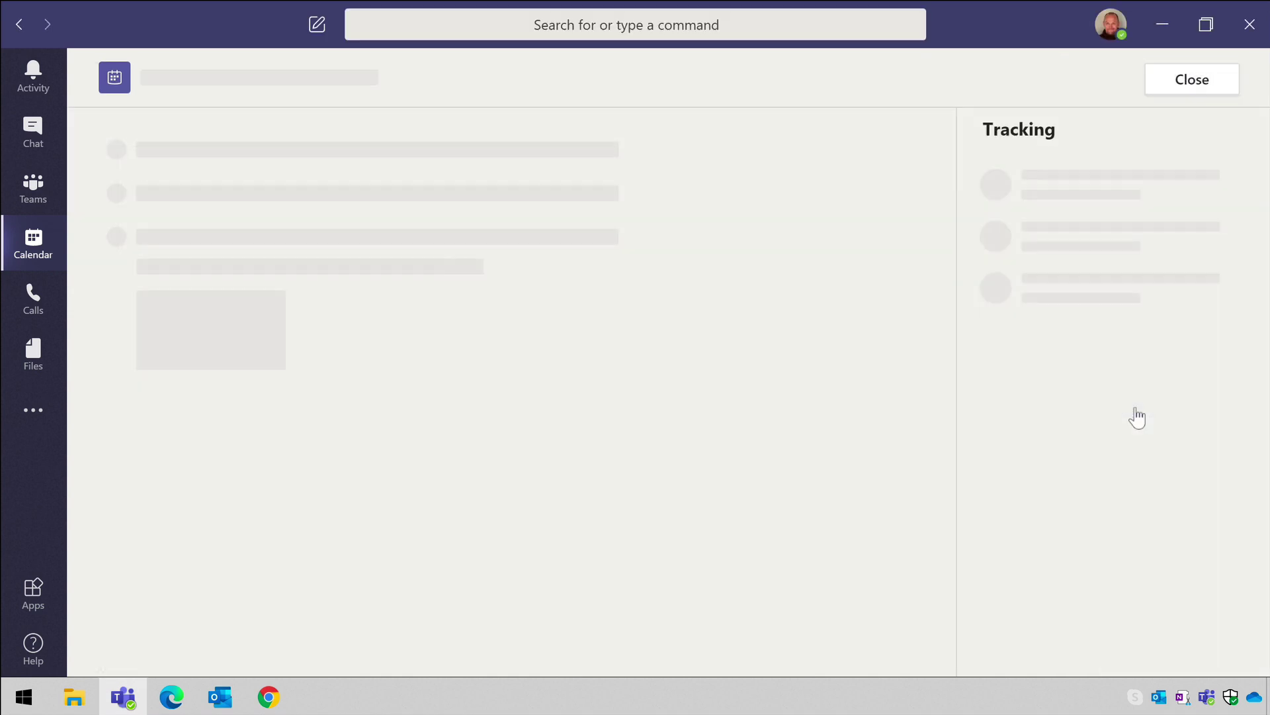